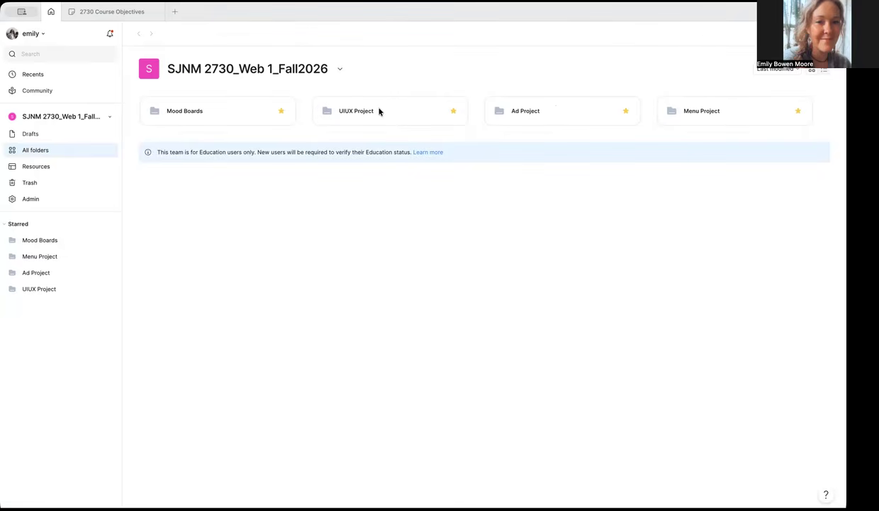
# Step: Create a new design file inside the Mood Boards folder
pyautogui.click(230, 111)
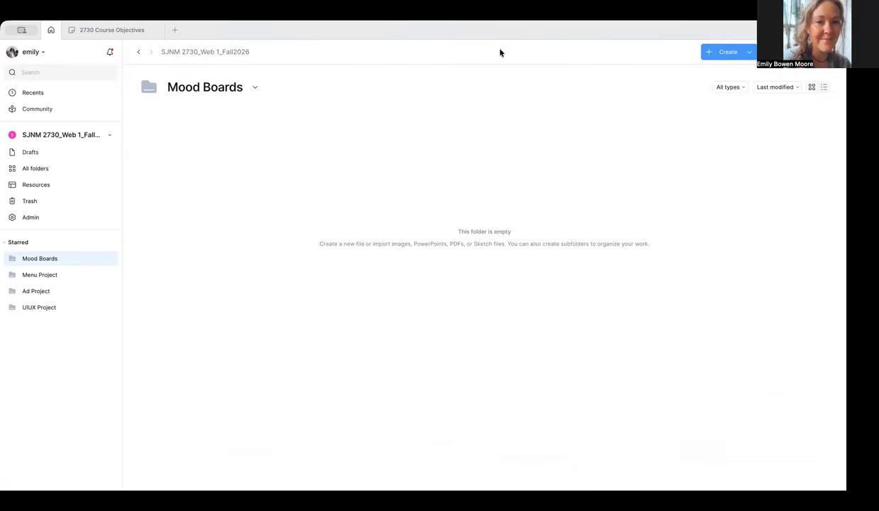
pyautogui.click(740, 52)
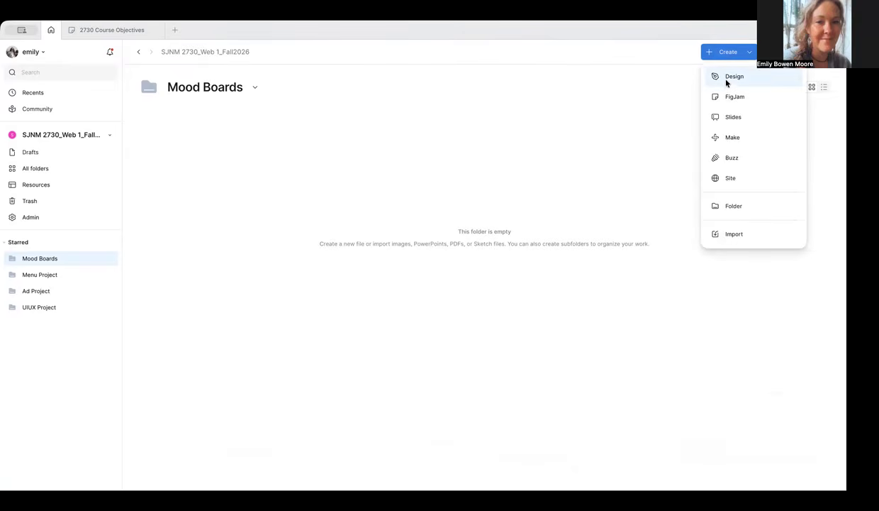
pyautogui.click(728, 78)
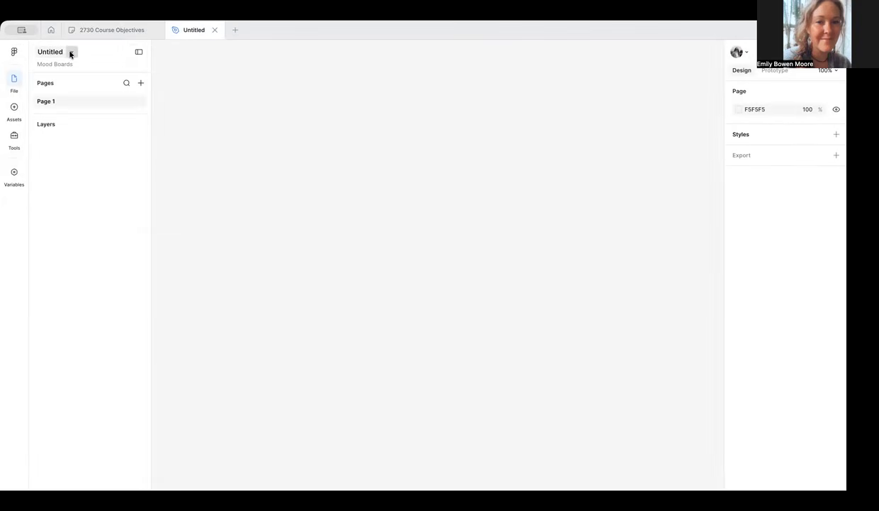
# Step: Rename the untitled design file with the designer's surname followed by "_Menu Mood Board"
pyautogui.click(71, 52)
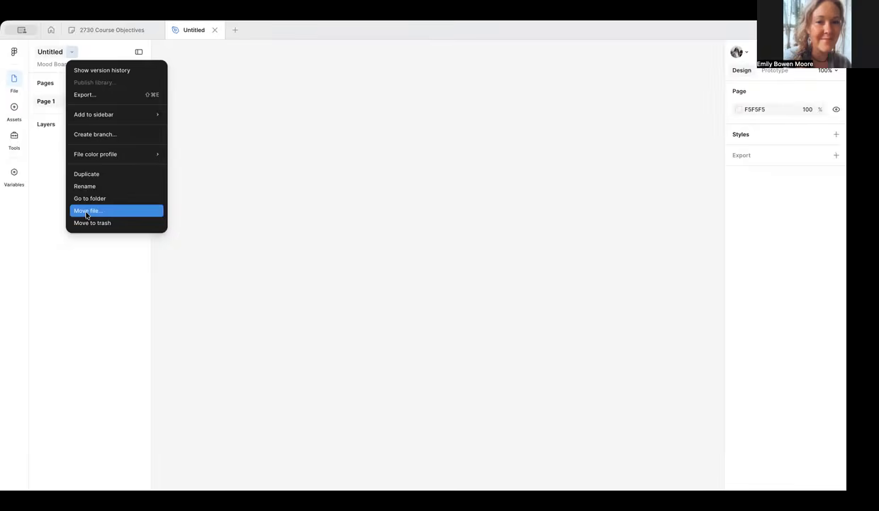
pyautogui.moveTo(86, 151)
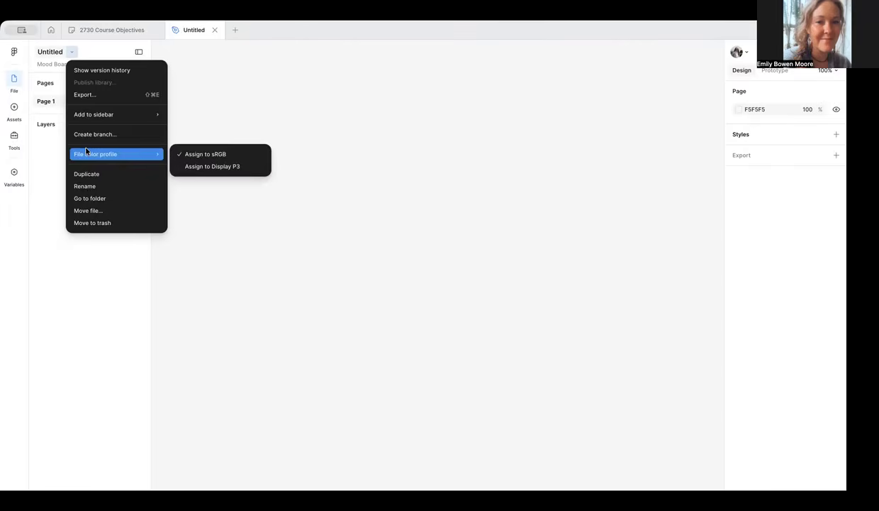
pyautogui.click(84, 185)
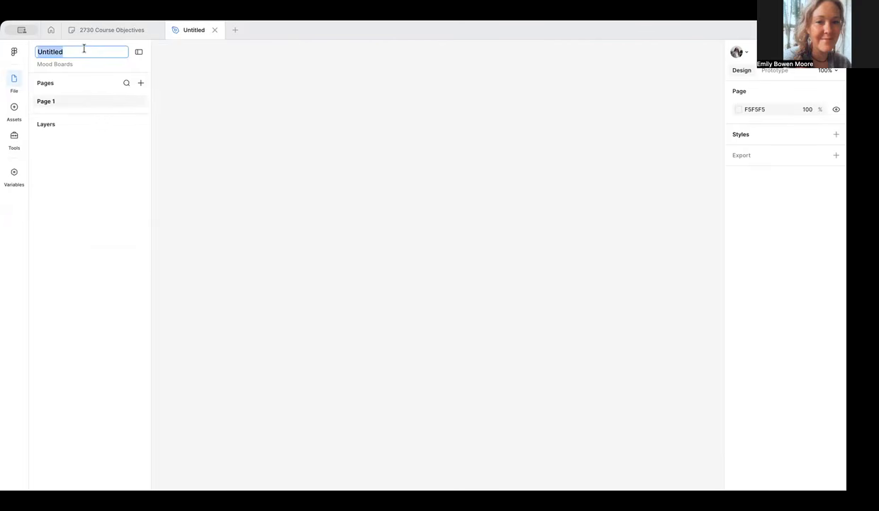
pyautogui.write('Mood')
pyautogui.press('BackSpace')
pyautogui.press('BackSpace')
pyautogui.press('BackSpace')
pyautogui.press('BackSpace')
pyautogui.write('Bowen_MoodBoar')
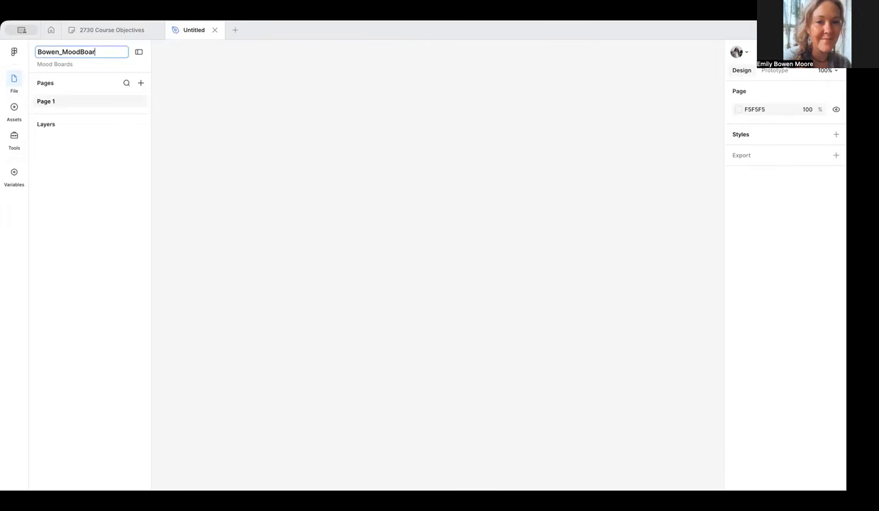
pyautogui.write('dMenu')
pyautogui.moveTo(62, 51); pyautogui.dragTo(119, 51)
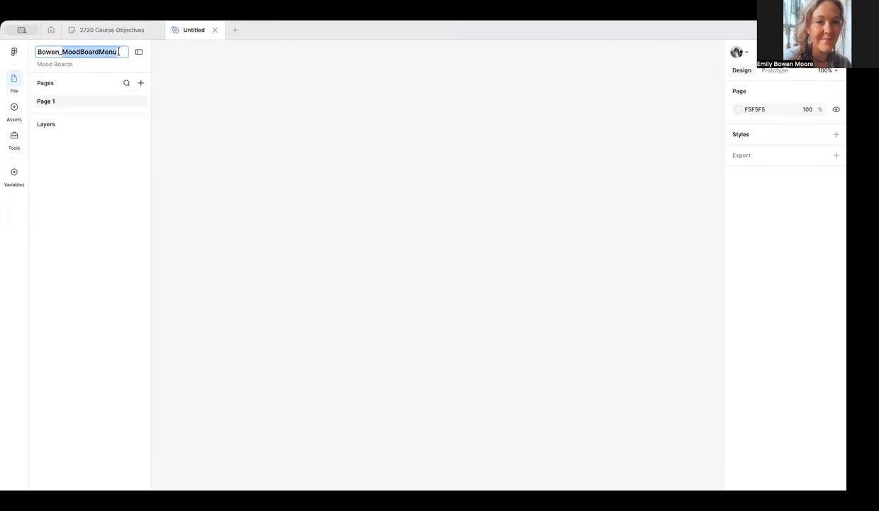
pyautogui.write('Menu Mood Board')
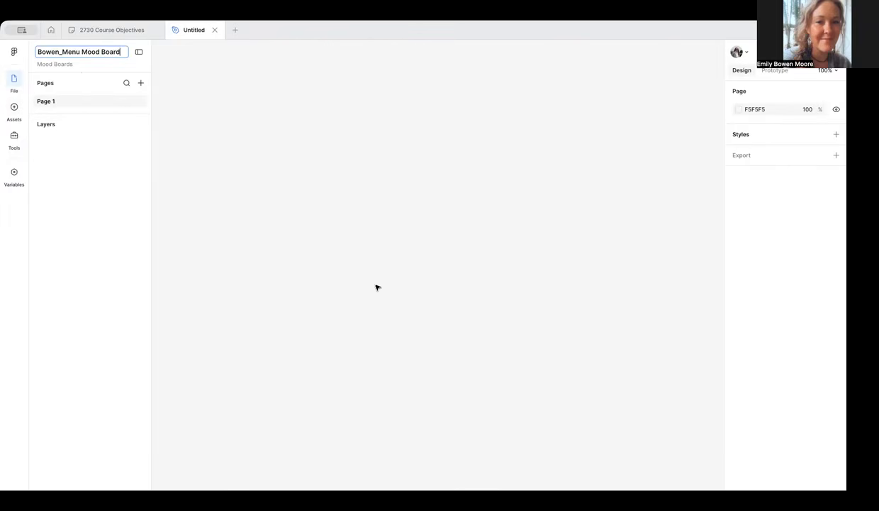
pyautogui.doubleClick(393, 31)
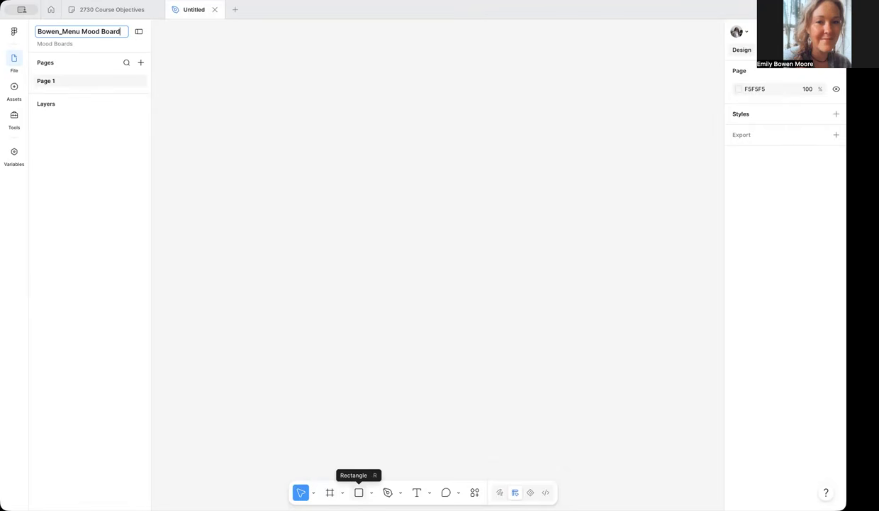
pyautogui.click(371, 492)
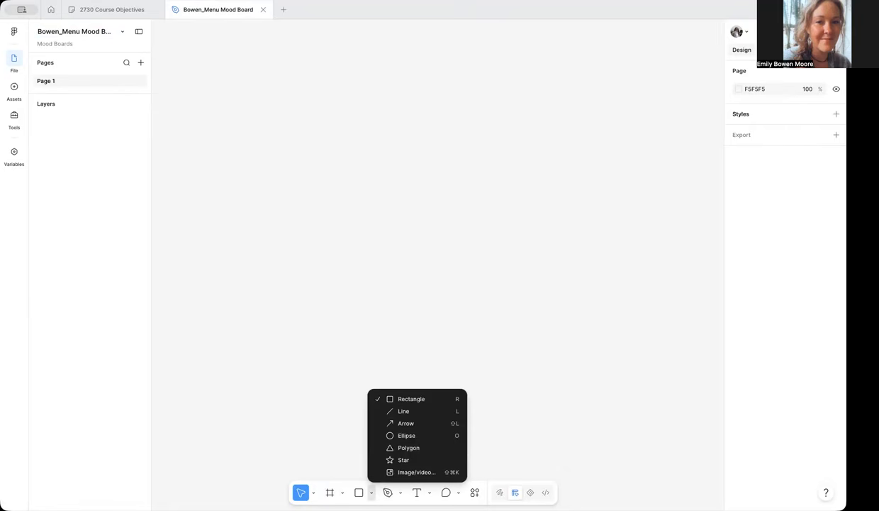
pyautogui.click(370, 492)
pyautogui.click(343, 493)
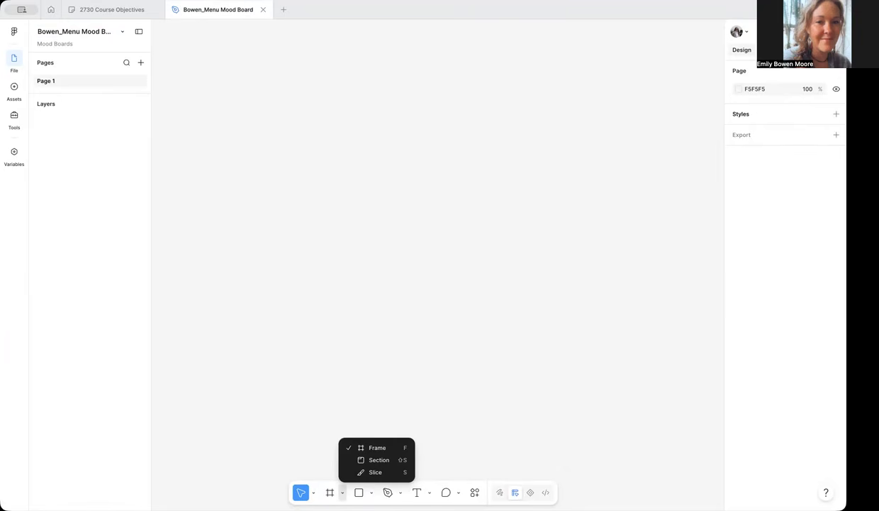
pyautogui.click(342, 492)
# Step: Add a Letter-size frame from the Paper presets to the empty canvas
pyautogui.click(330, 492)
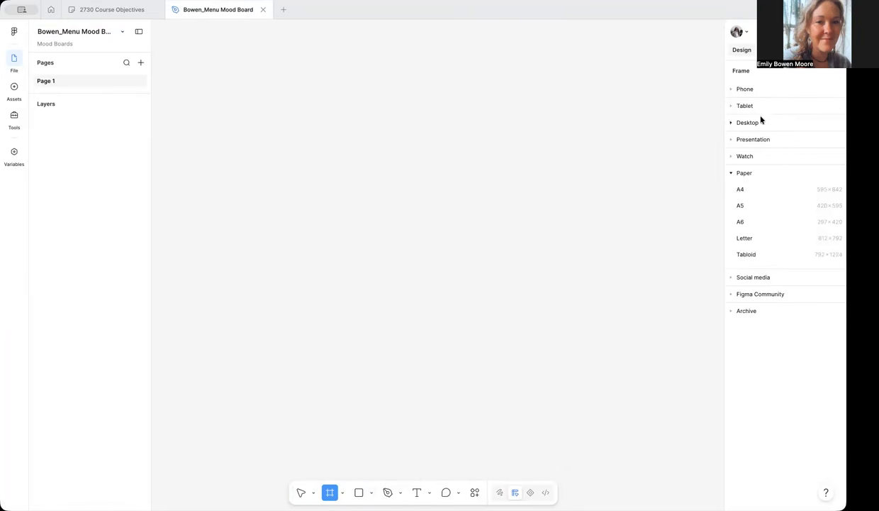
pyautogui.click(732, 89)
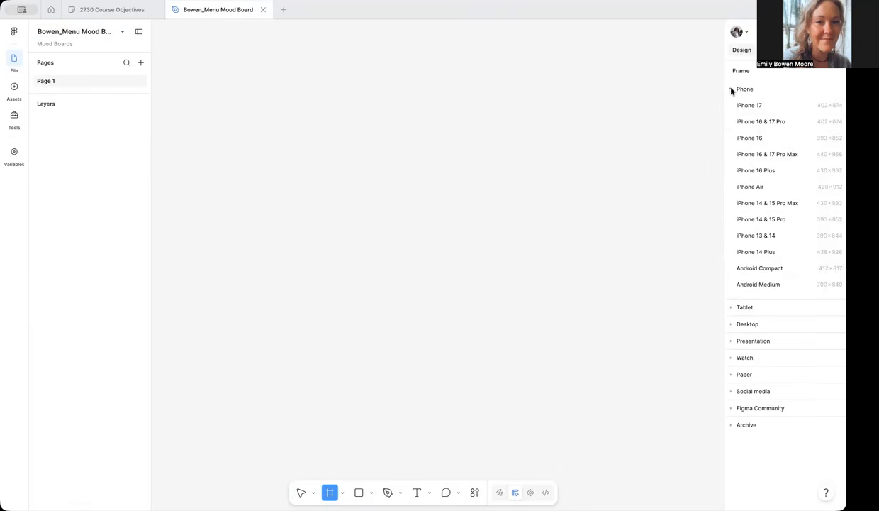
pyautogui.click(732, 308)
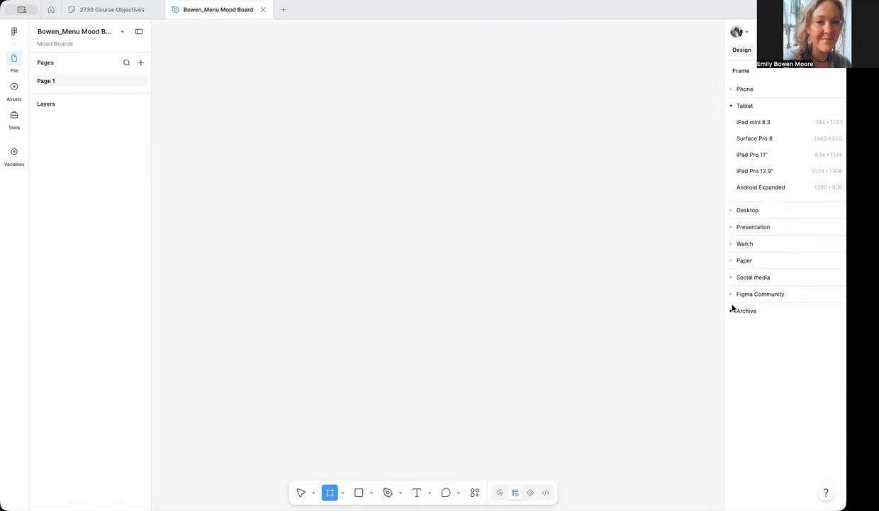
pyautogui.click(732, 210)
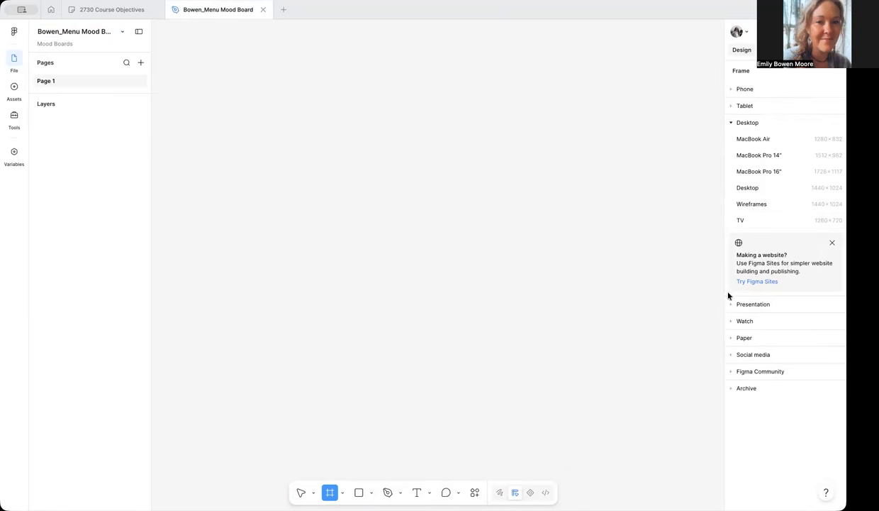
pyautogui.click(731, 339)
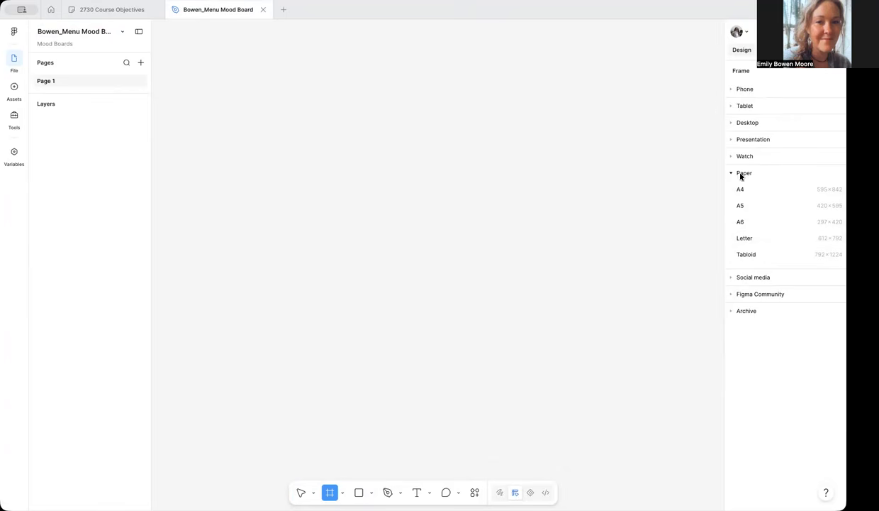
pyautogui.click(745, 238)
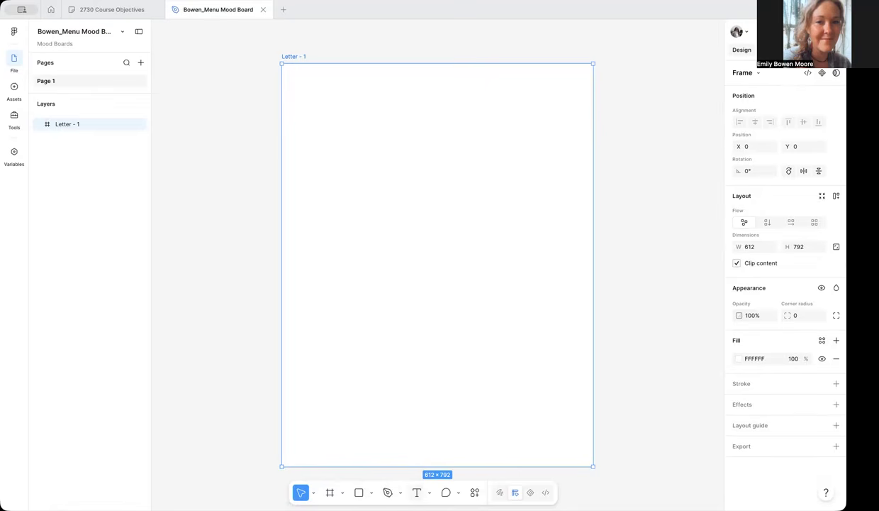
pyautogui.press('t')
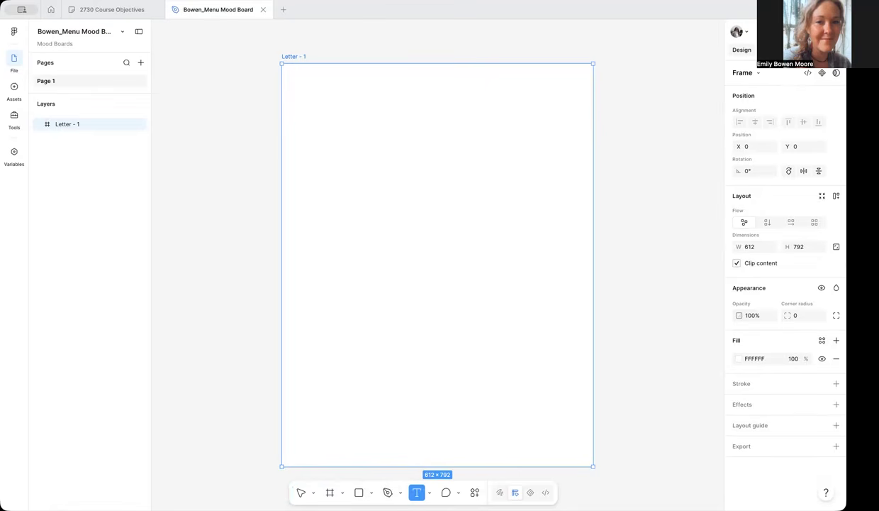
pyautogui.click(430, 492)
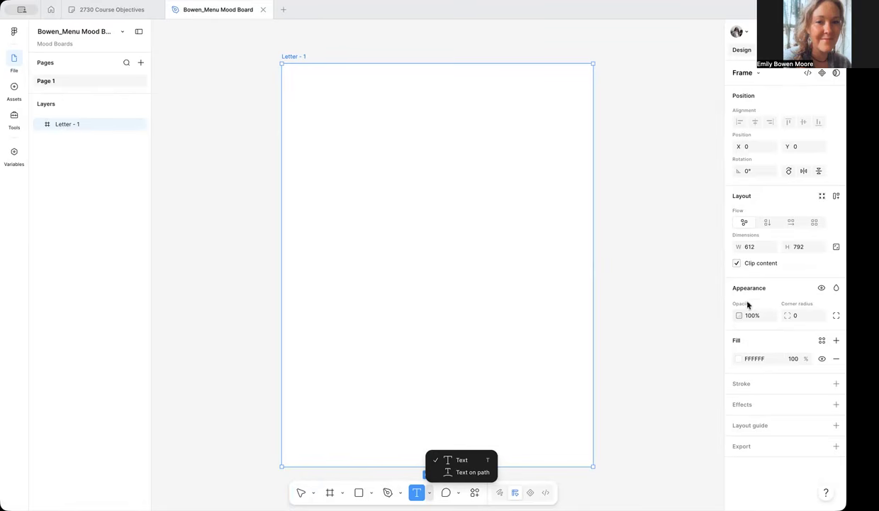
pyautogui.click(738, 361)
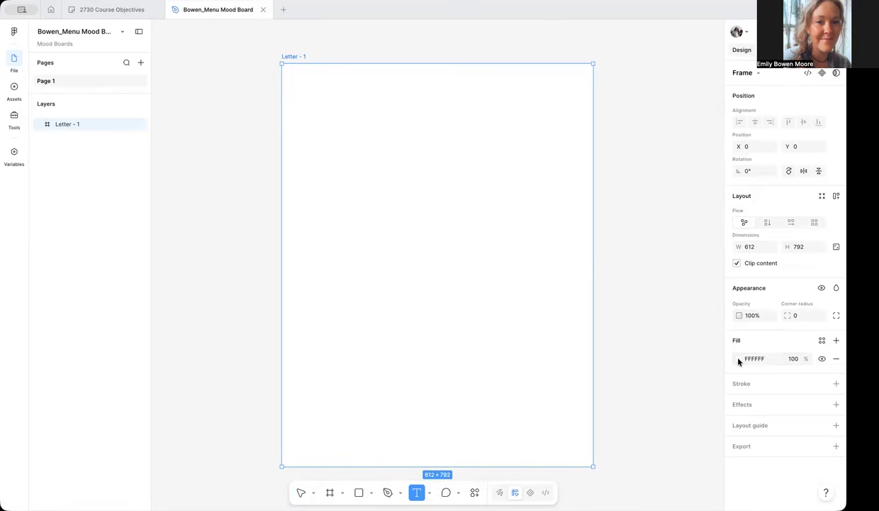
pyautogui.click(738, 360)
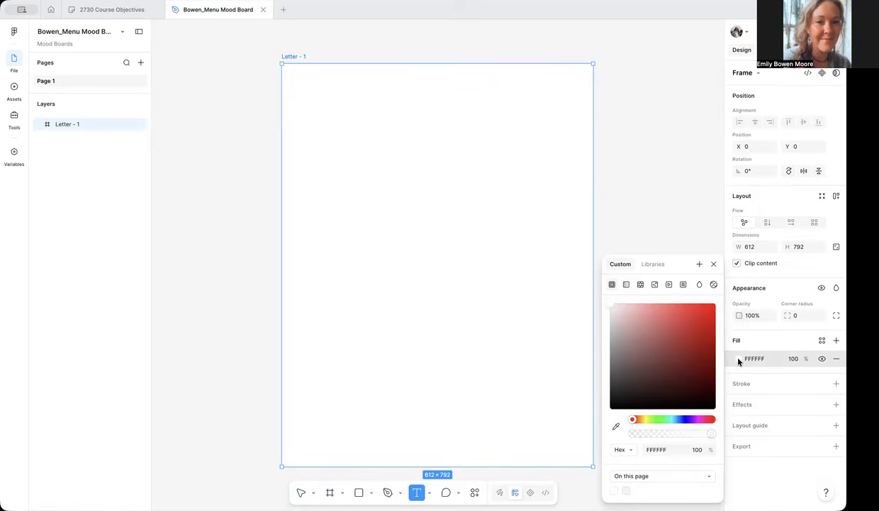
pyautogui.click(714, 264)
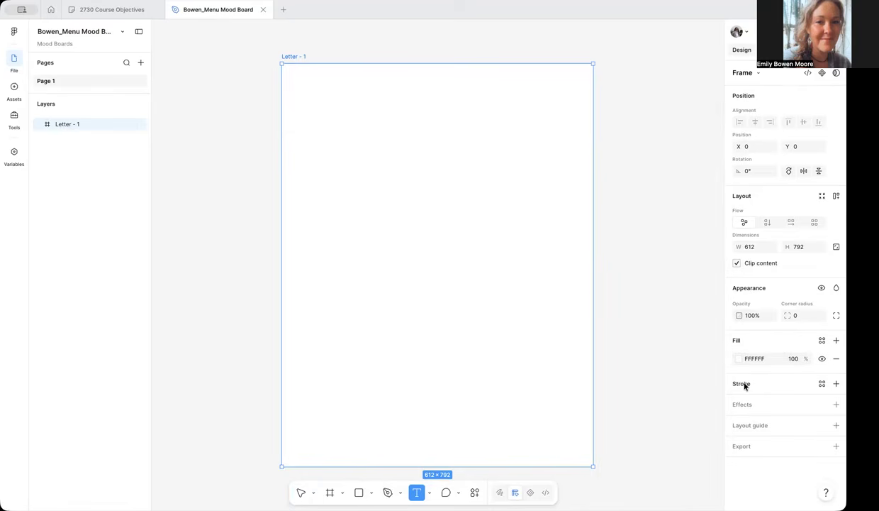
# Step: Add a 10 px grid layout guide to the Letter frame and draw a rectangle about 250 × 180 in its upper-left corner
pyautogui.click(752, 425)
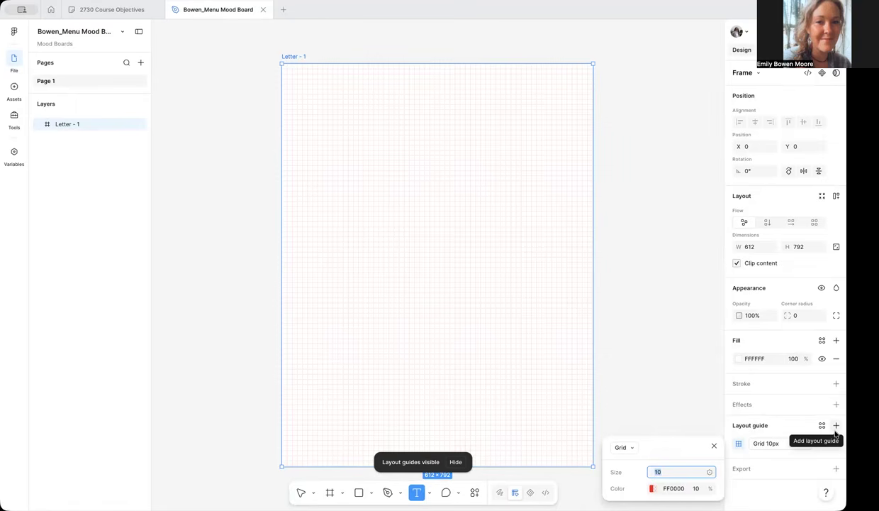
pyautogui.click(714, 445)
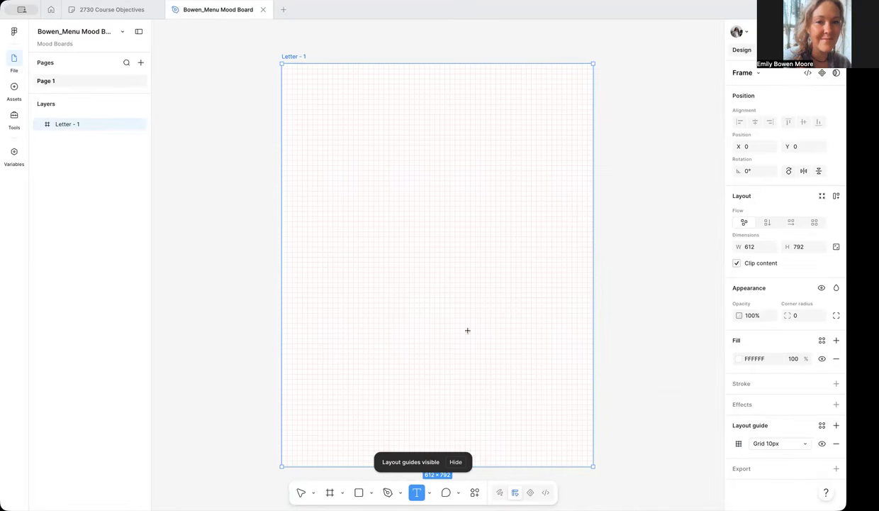
pyautogui.press('r')
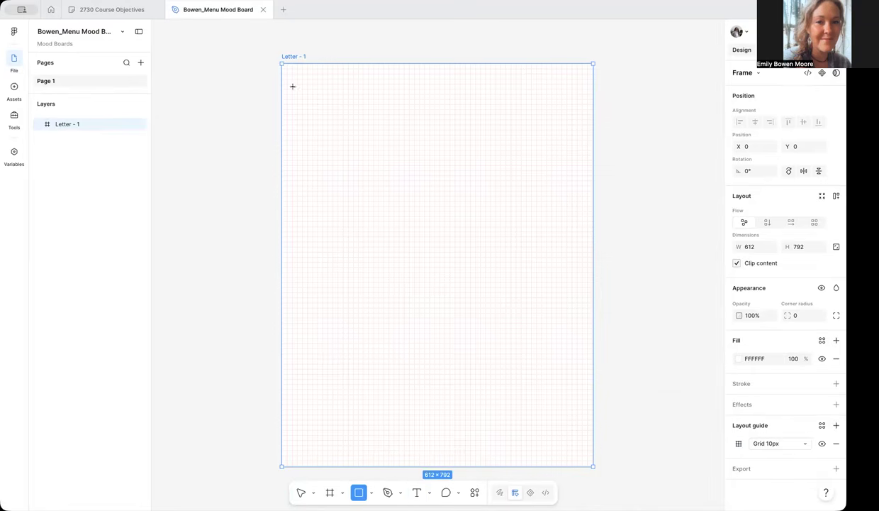
pyautogui.moveTo(286, 73); pyautogui.dragTo(414, 164)
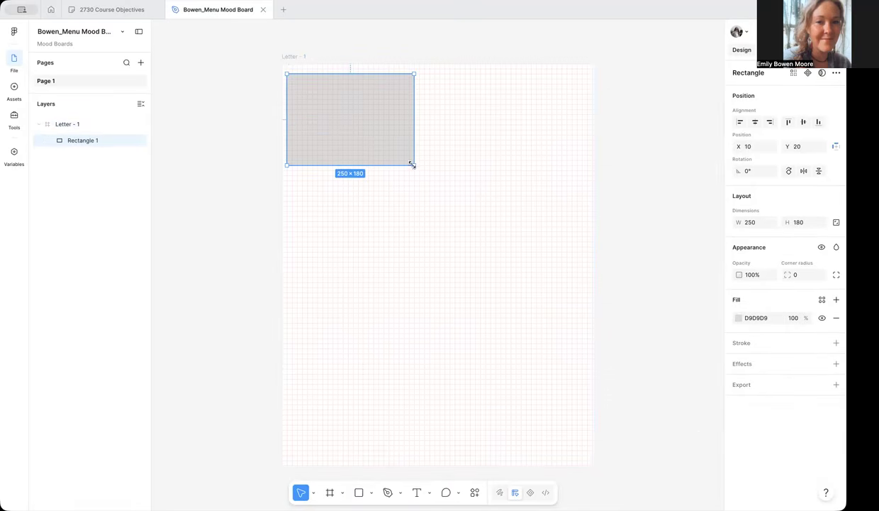
# Step: Run the Unsplash plugin with the rectangle selected and search it for "bakery"
pyautogui.click(15, 115)
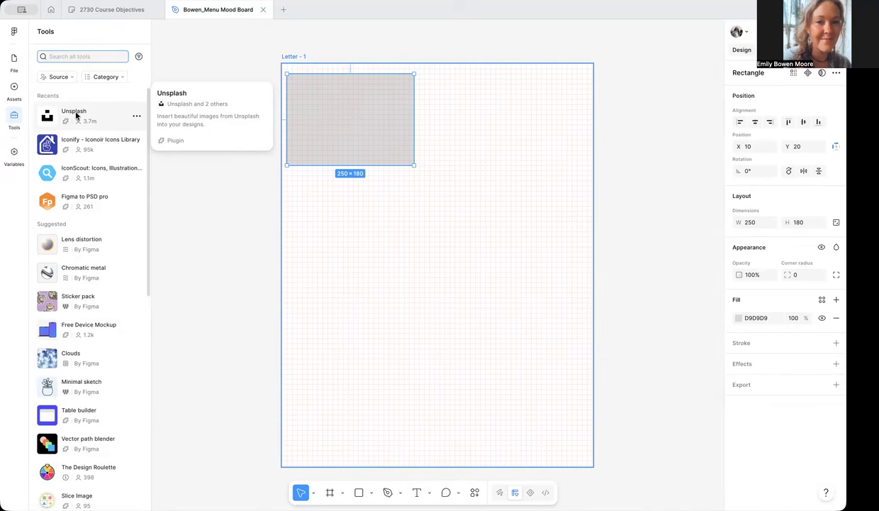
pyautogui.click(78, 116)
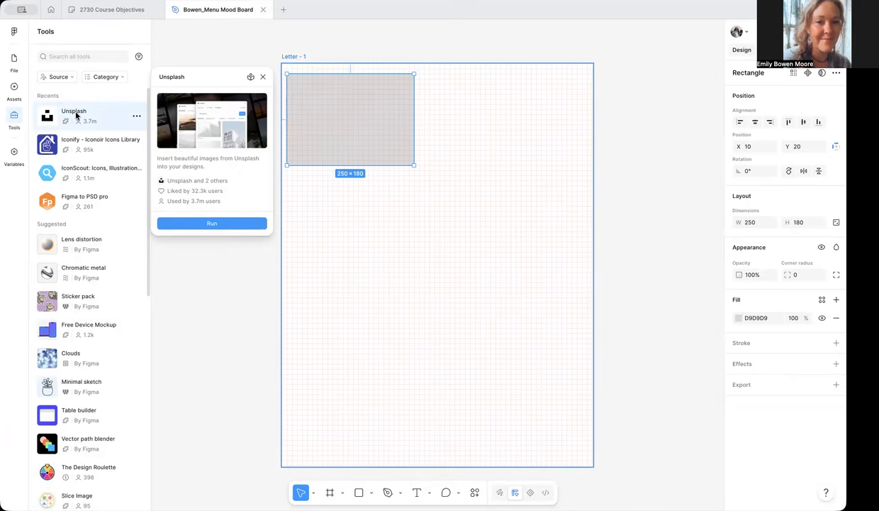
pyautogui.click(210, 223)
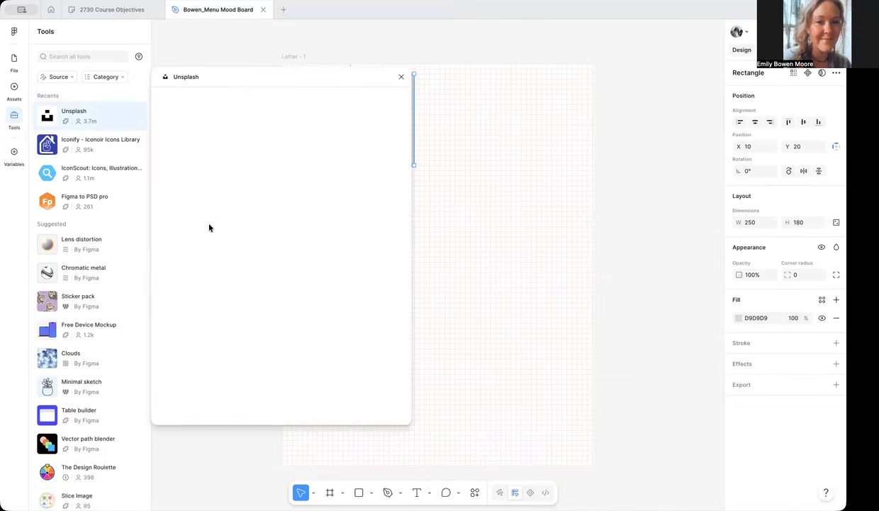
pyautogui.click(222, 125)
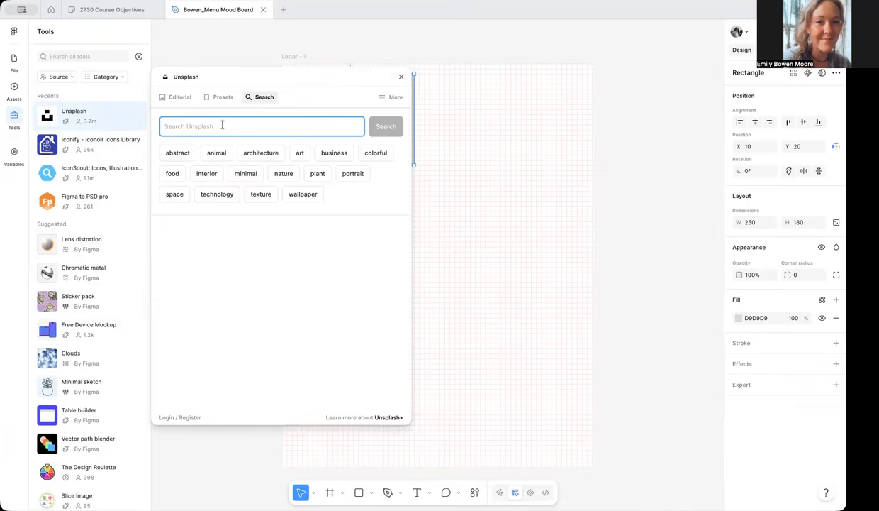
pyautogui.write('bakery')
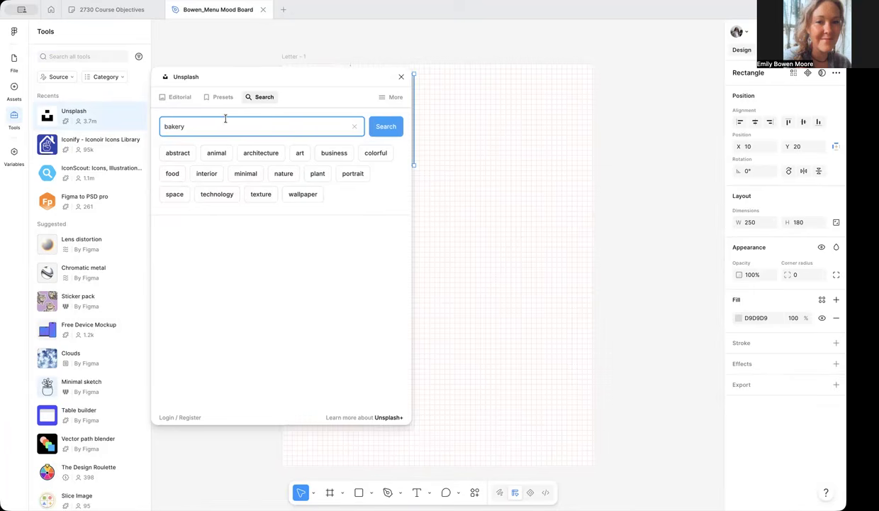
pyautogui.press('Return')
# Step: Move the Unsplash window off the rectangle and fill the rectangle with the photo of dark rustic loaves and wheat stalks
pyautogui.scroll(-2, 262, 310)
pyautogui.scroll(-6, 262, 310)
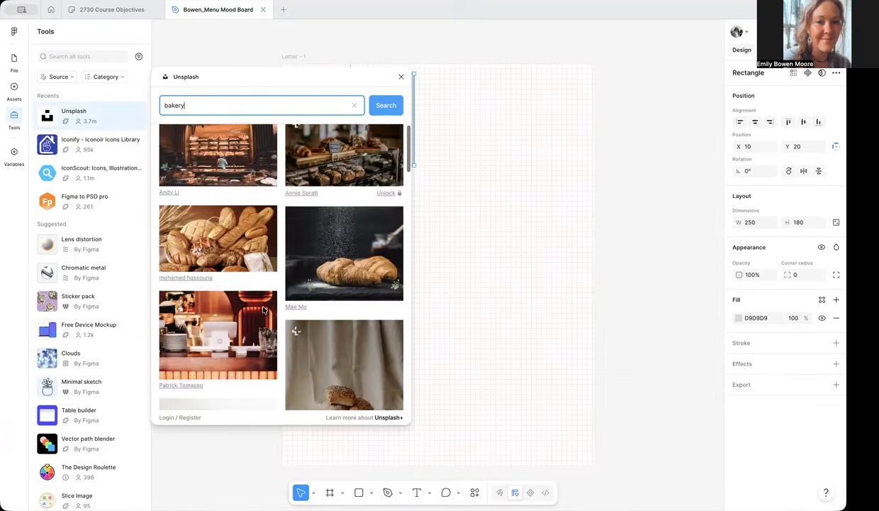
pyautogui.moveTo(329, 78); pyautogui.dragTo(183, 123)
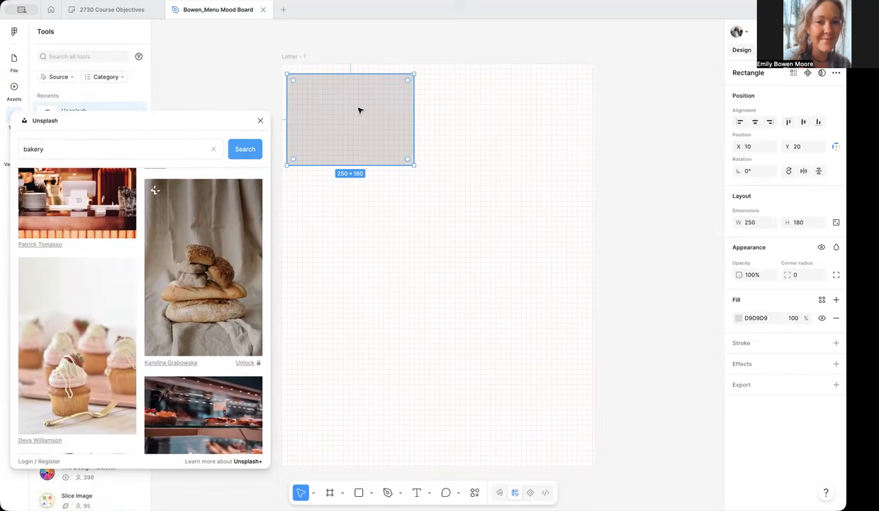
pyautogui.scroll(-3, 92, 319)
pyautogui.scroll(-5, 94, 328)
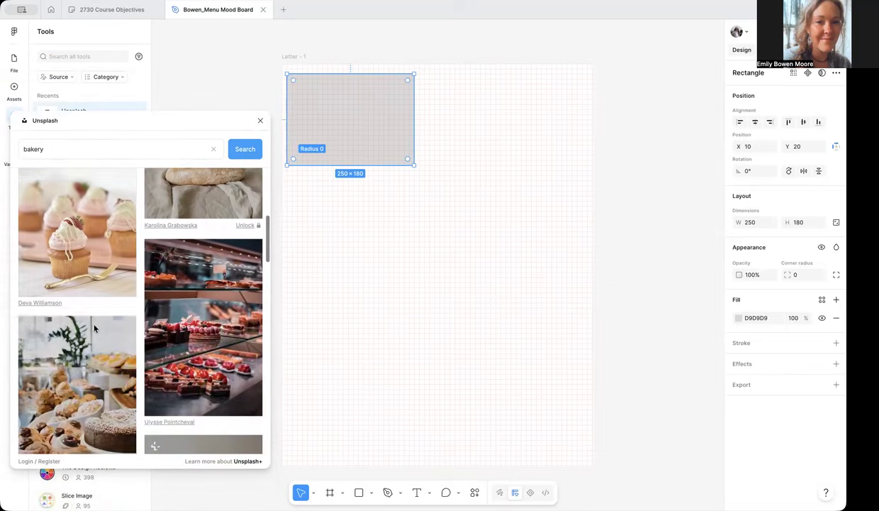
pyautogui.scroll(-4, 90, 314)
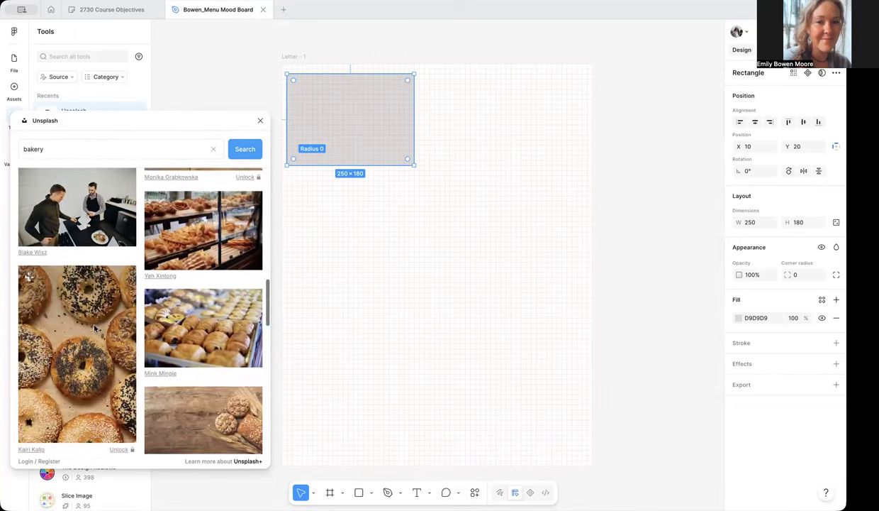
pyautogui.scroll(-10, 75, 275)
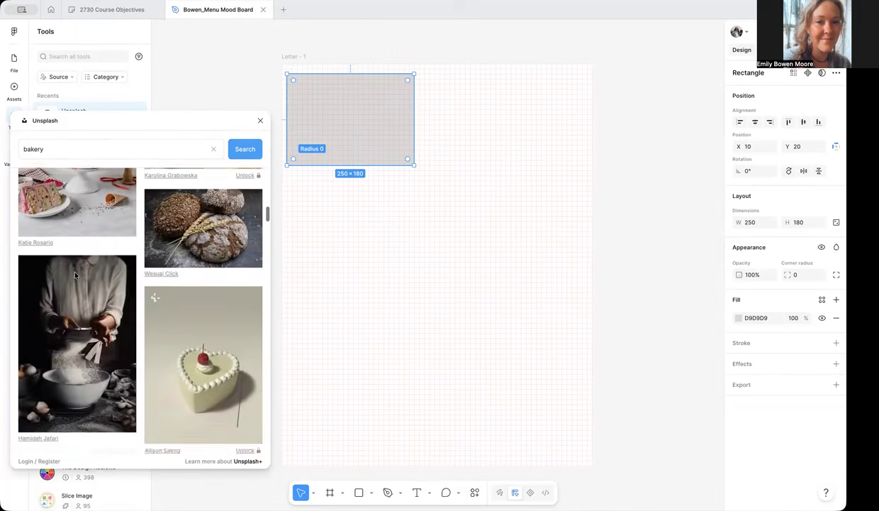
pyautogui.click(206, 240)
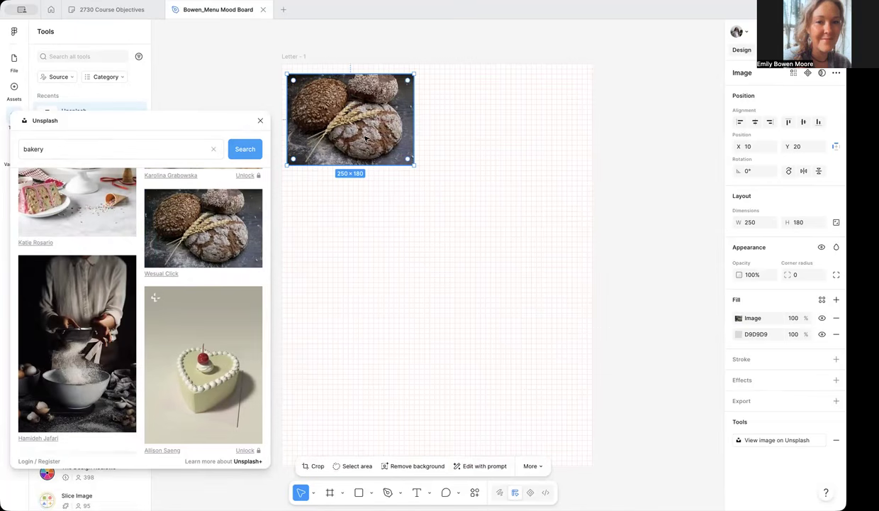
pyautogui.scroll(-3, 198, 301)
pyautogui.scroll(-3, 197, 300)
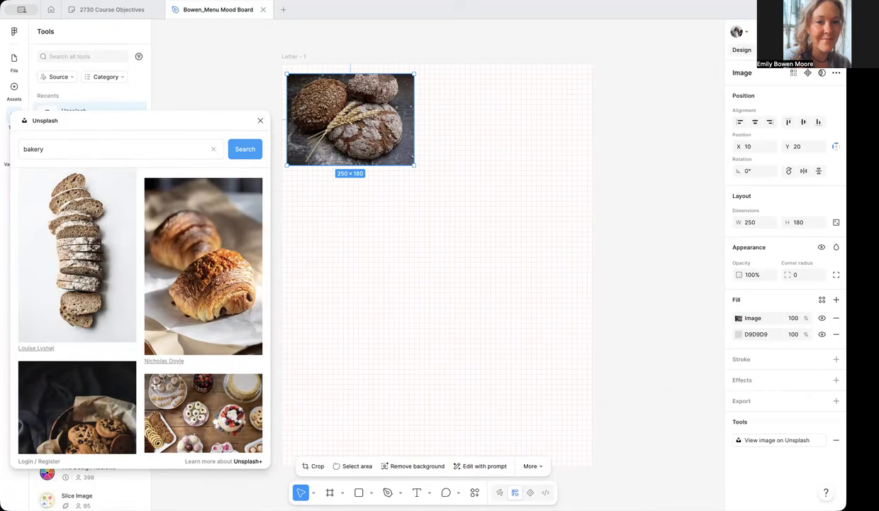
# Step: Draw a text box about 360 × 80 below the bread photo and set its font to Leckerli One
pyautogui.click(417, 492)
pyautogui.moveTo(297, 186); pyautogui.dragTo(481, 227)
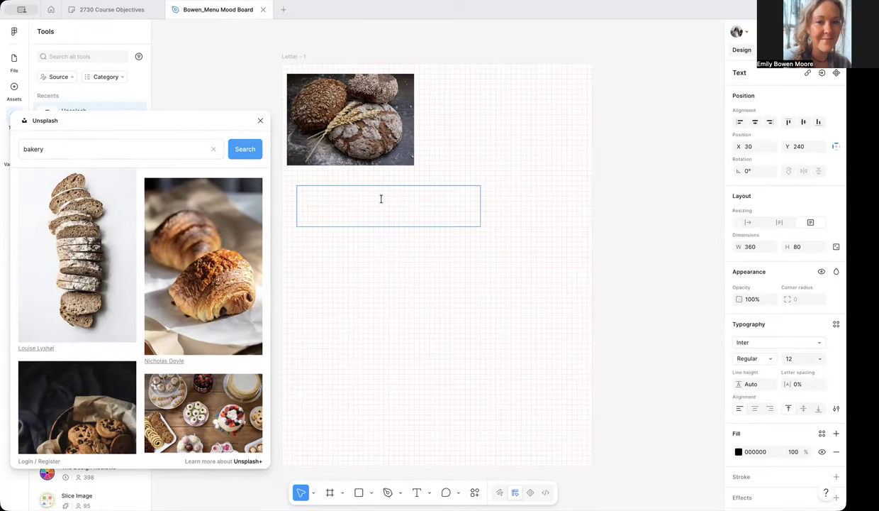
pyautogui.click(752, 343)
pyautogui.scroll(-5, 639, 362)
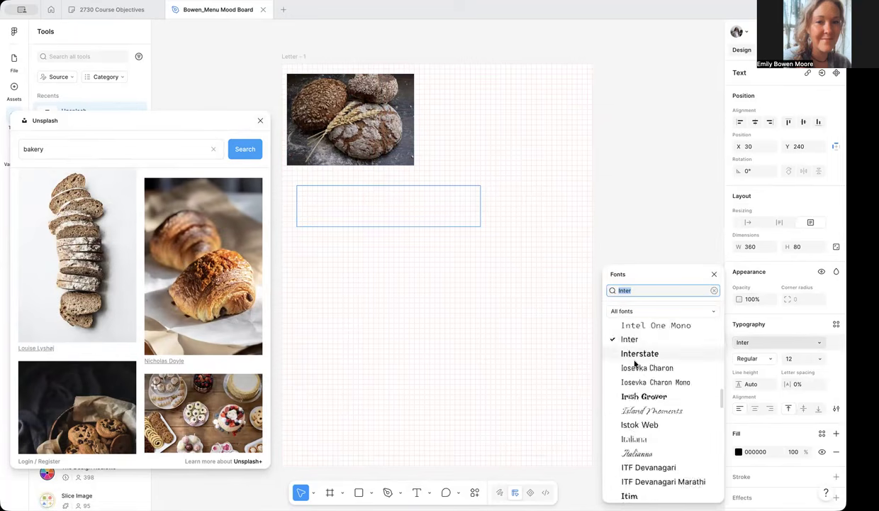
pyautogui.scroll(-10, 636, 363)
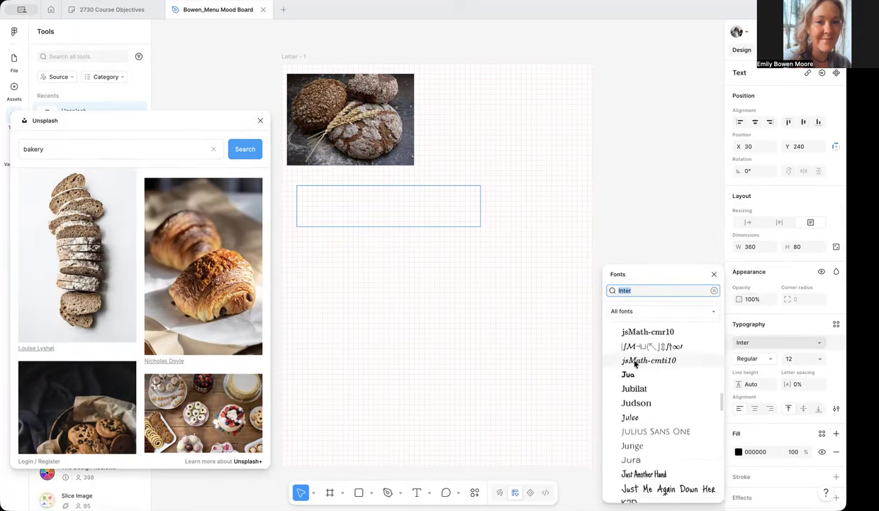
pyautogui.scroll(-10, 635, 363)
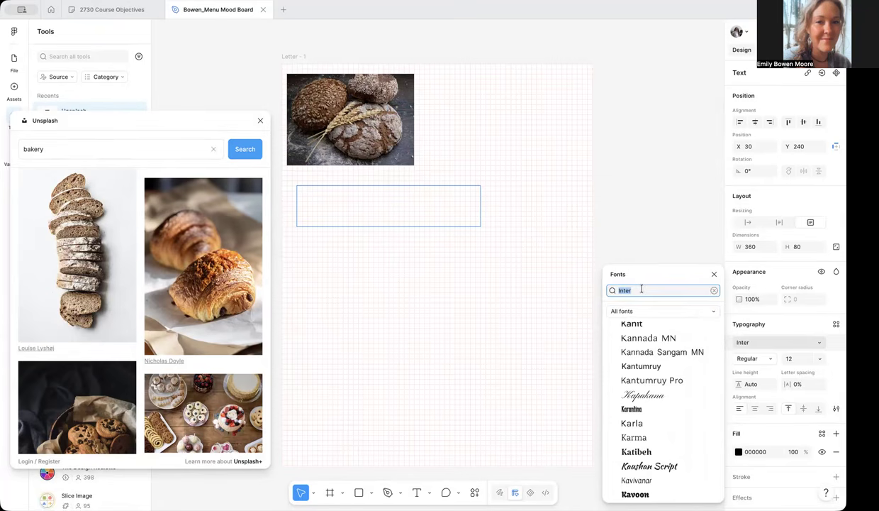
pyautogui.scroll(-8, 662, 442)
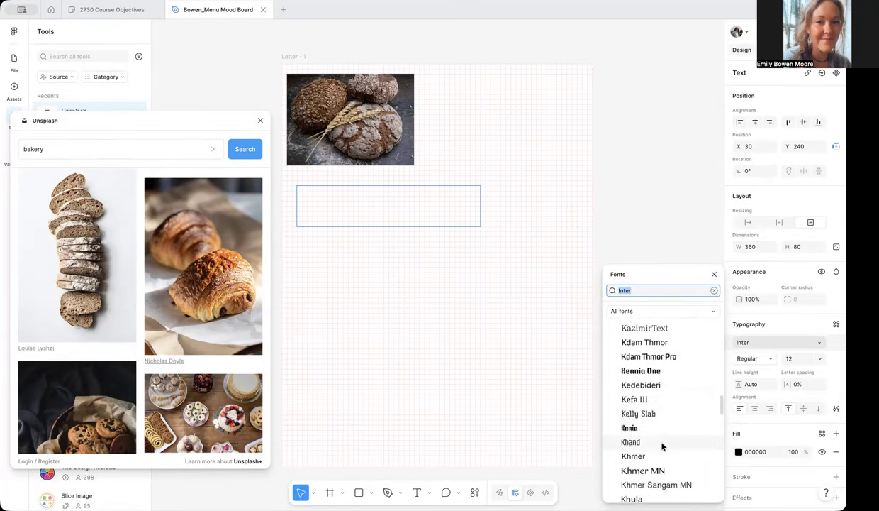
pyautogui.scroll(-10, 662, 445)
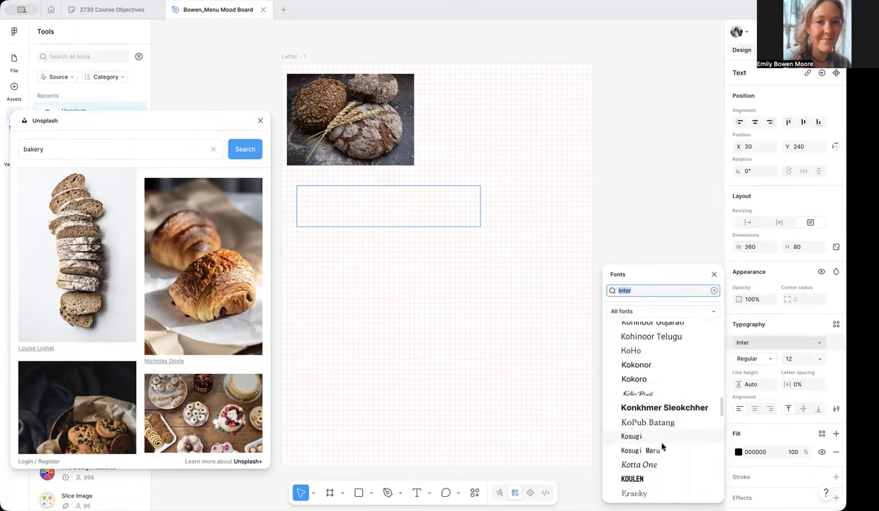
pyautogui.scroll(-10, 662, 445)
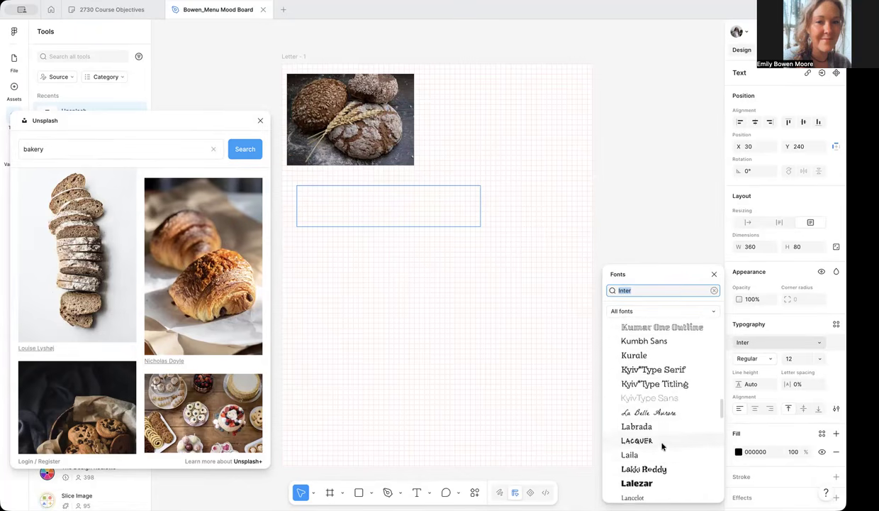
pyautogui.scroll(-10, 661, 445)
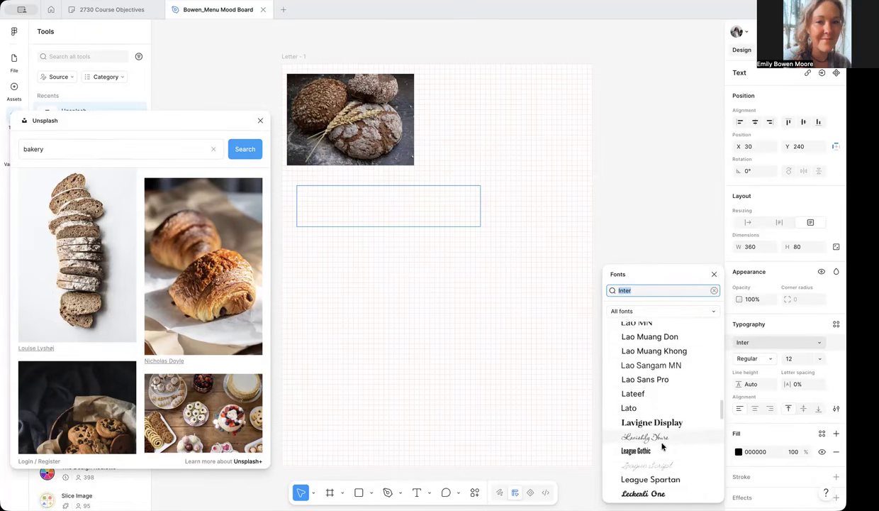
pyautogui.scroll(-2, 664, 445)
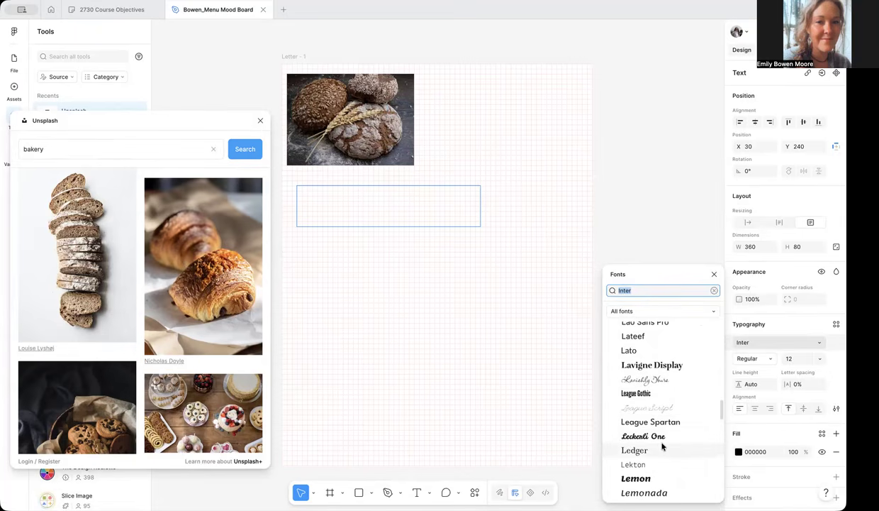
pyautogui.click(662, 436)
# Step: Enter "Bakery / Coffee" in the text box and set the text size to 48
pyautogui.click(362, 192)
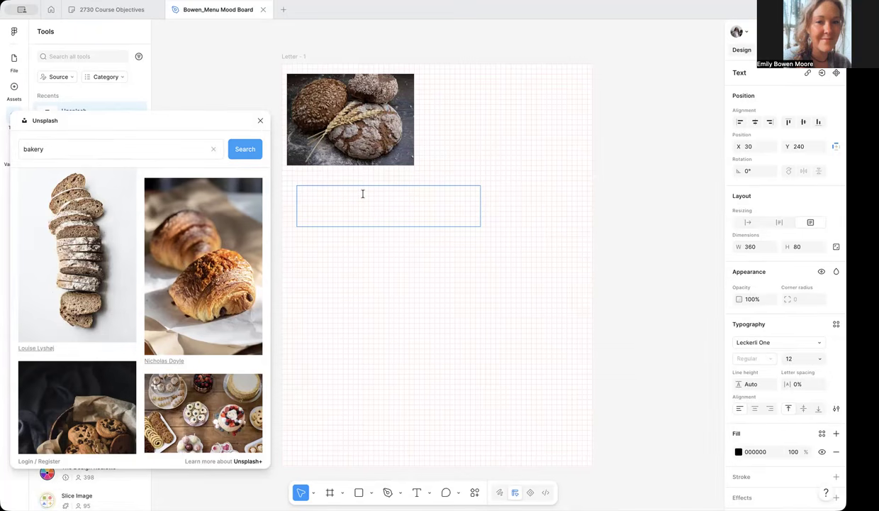
pyautogui.write('Bakery /')
pyautogui.write('Coffee')
pyautogui.hotkey('ctrl', 'a')
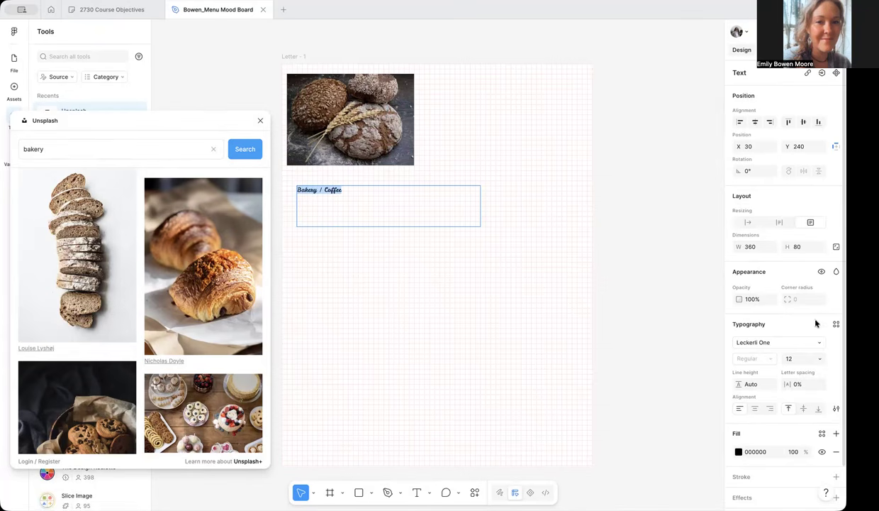
pyautogui.click(819, 358)
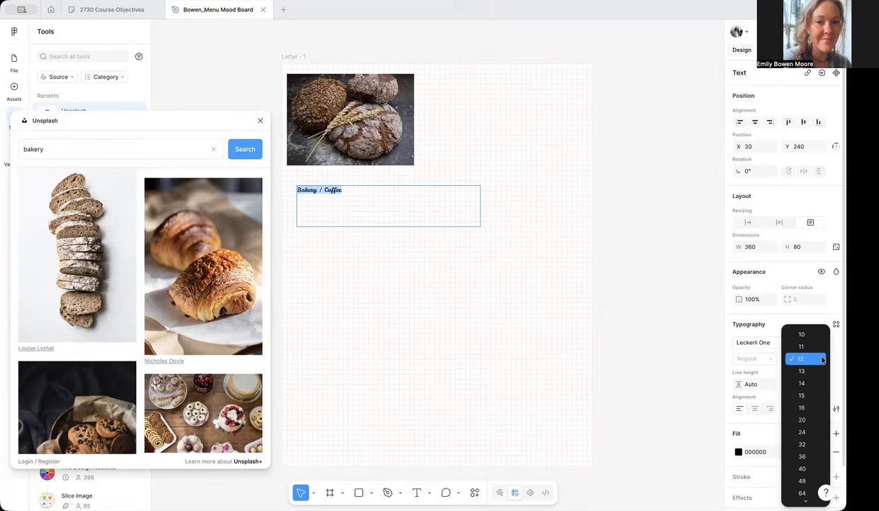
pyautogui.click(802, 476)
pyautogui.press('Escape')
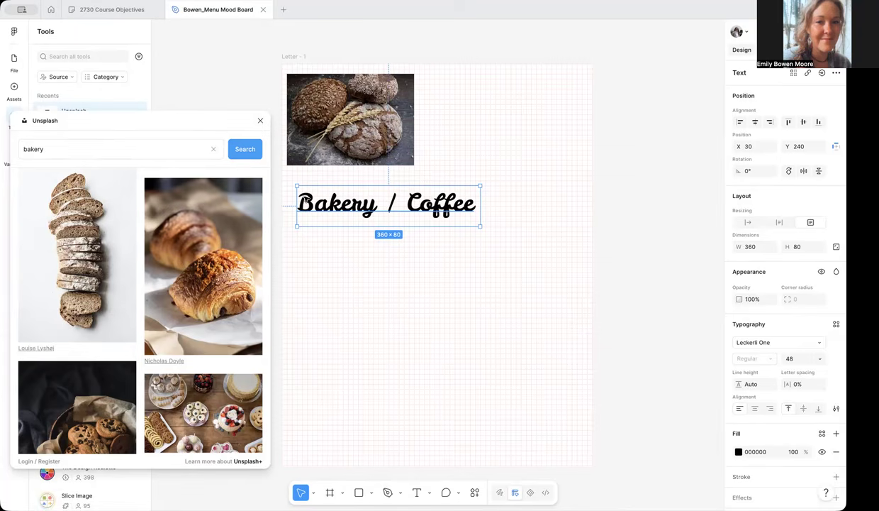
# Step: Close the Unsplash plugin and return to the Mood Boards folder in the file browser
pyautogui.click(260, 122)
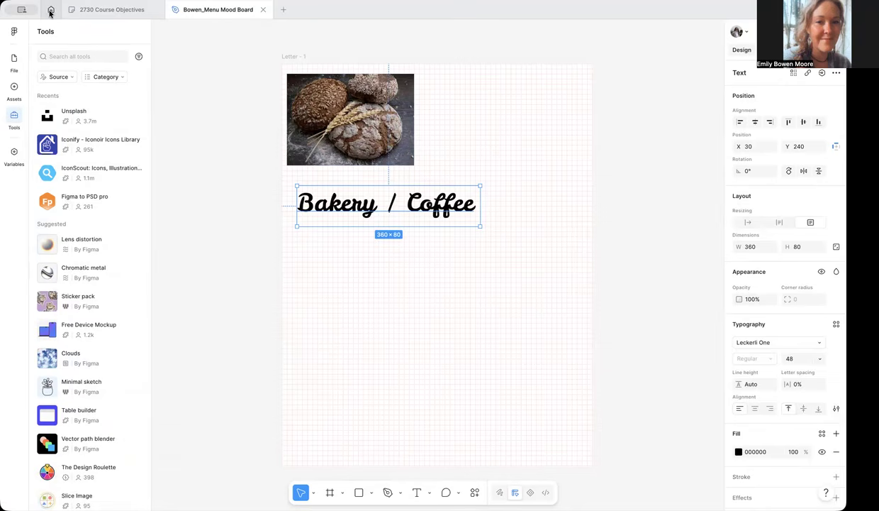
pyautogui.click(15, 33)
pyautogui.click(15, 33)
pyautogui.click(82, 10)
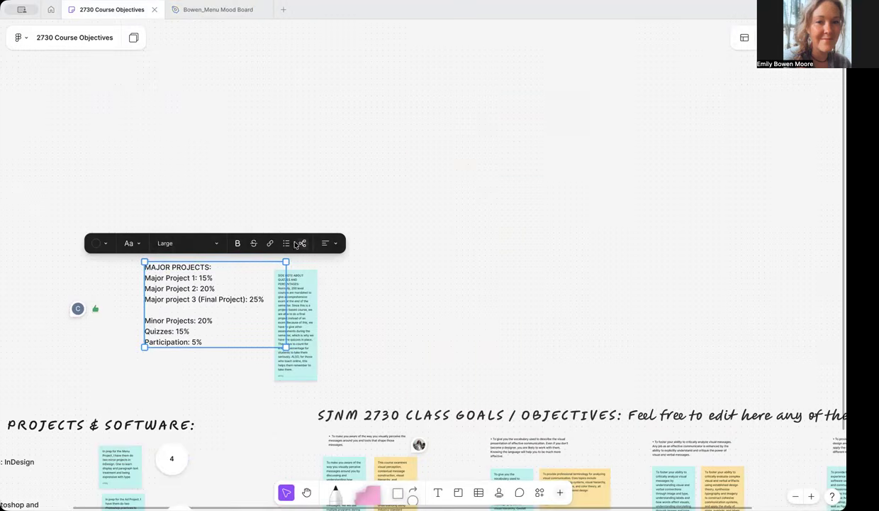
pyautogui.click(49, 10)
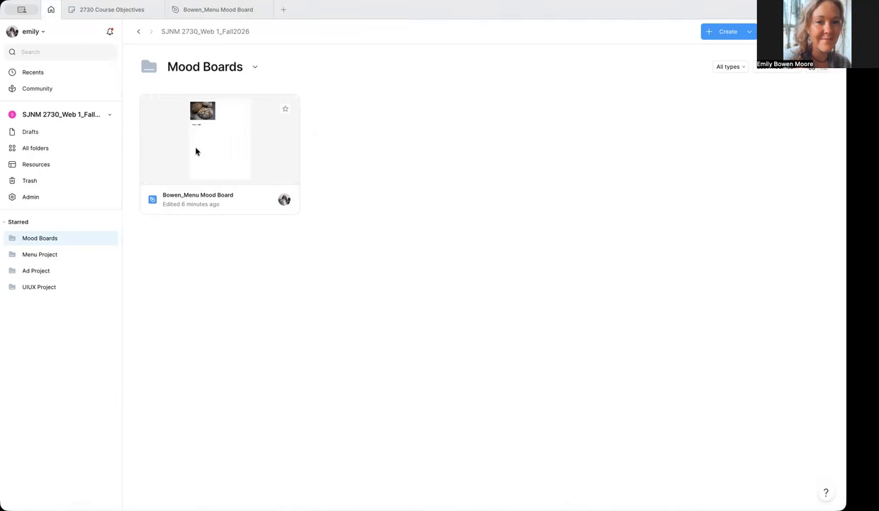
# Step: Show the folders of the SJNM 2730_Web 1_Fall2026 team and open the Menu Project folder
pyautogui.click(58, 115)
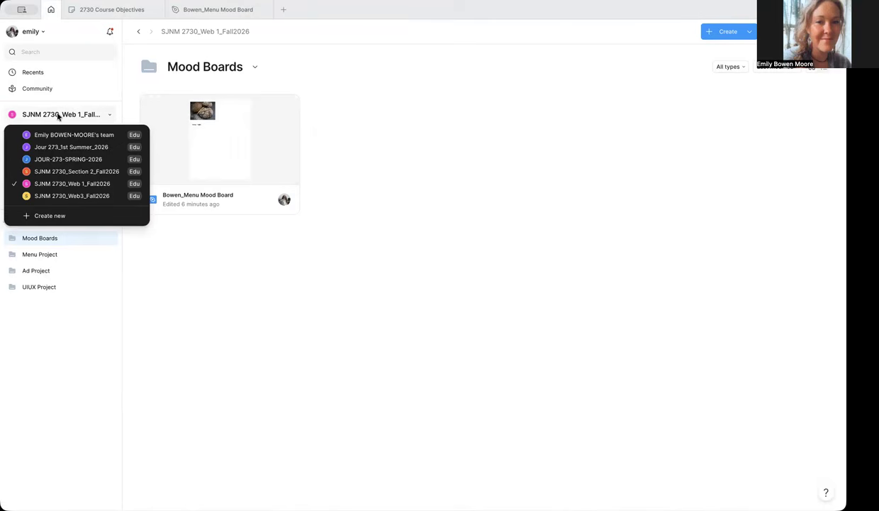
pyautogui.click(60, 183)
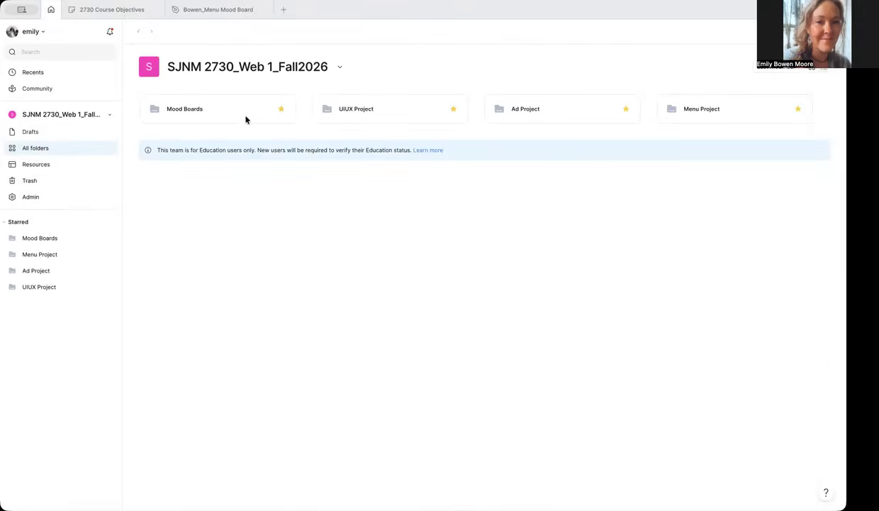
pyautogui.click(732, 112)
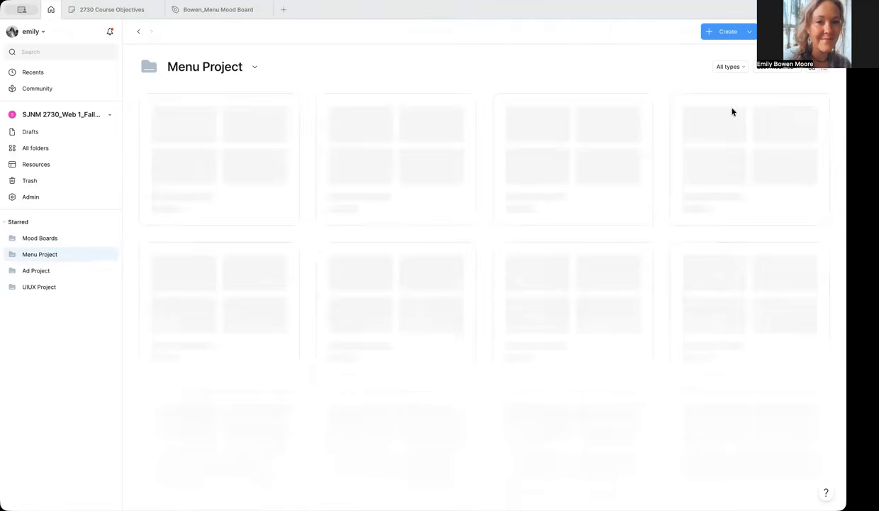